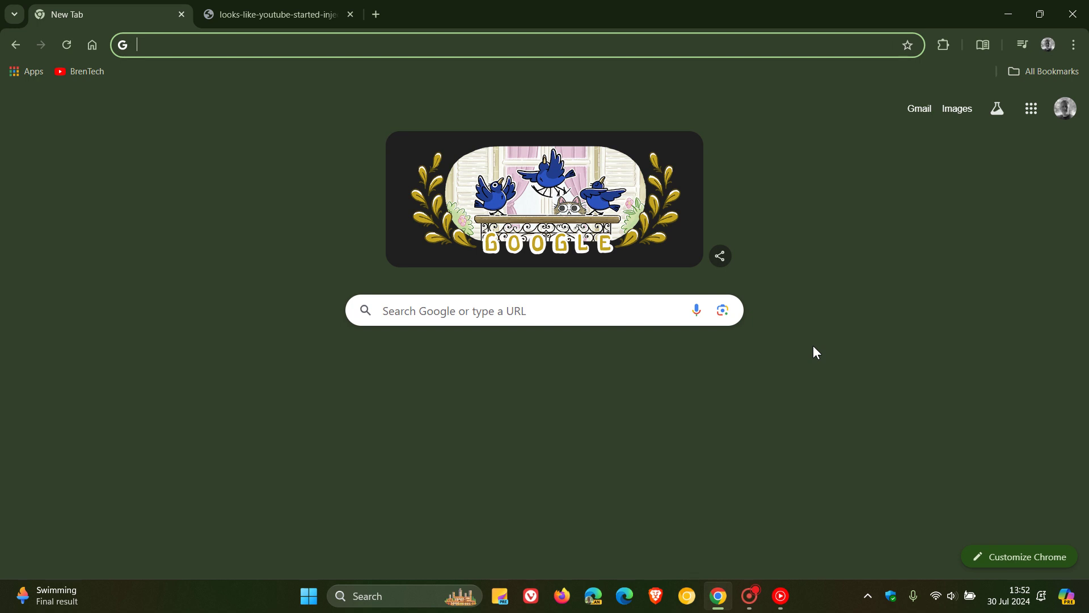
# Load the BrenTech YouTube channel page and let its banner and recent videos appear
pyautogui.click(85, 71)
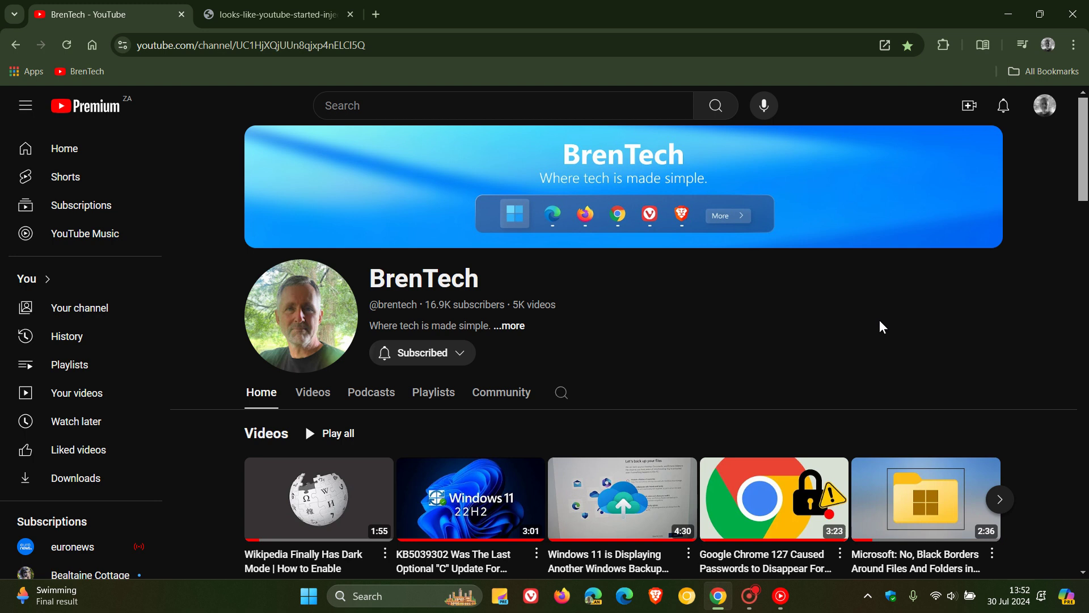
# Show the uBlock Origin popup for youtube.com: 15 requests blocked, 9,022 since install
pyautogui.click(944, 44)
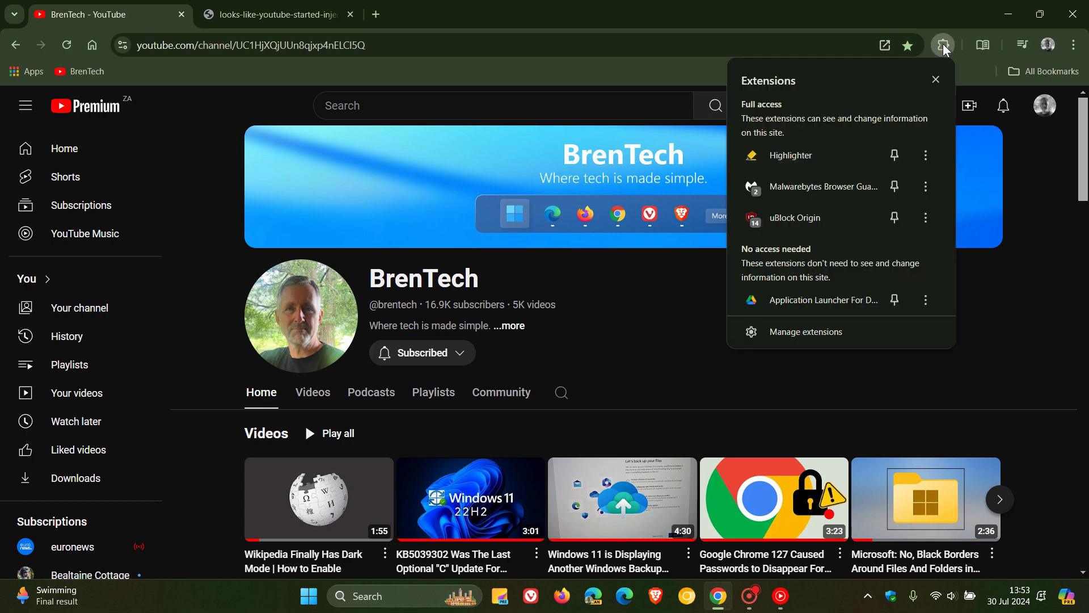
pyautogui.click(795, 218)
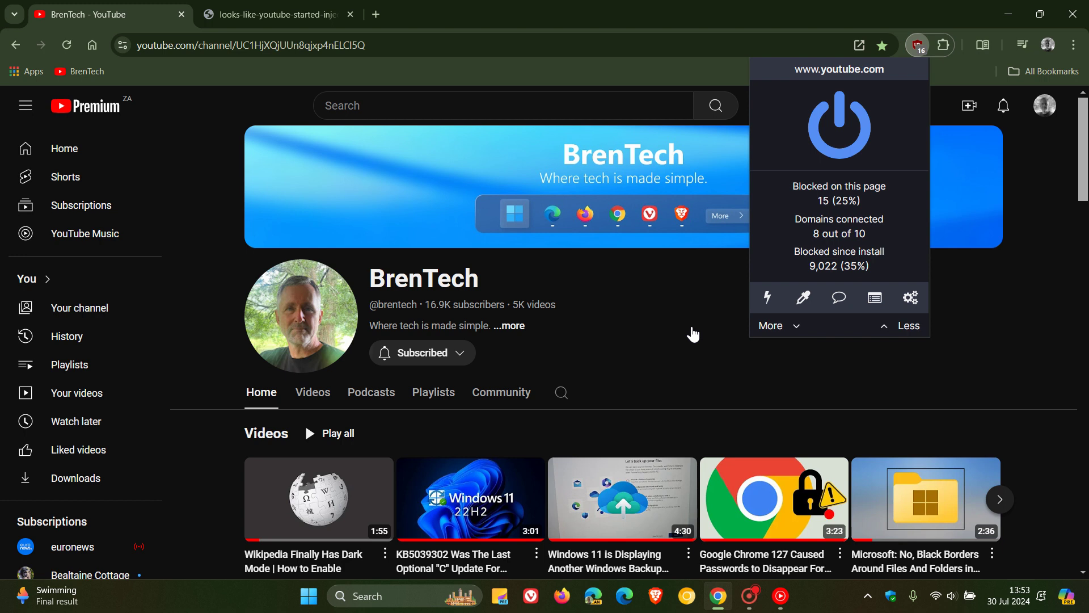
# Dismiss the uBlock Origin panel and go to Chrome's blank New Tab page
pyautogui.click(695, 285)
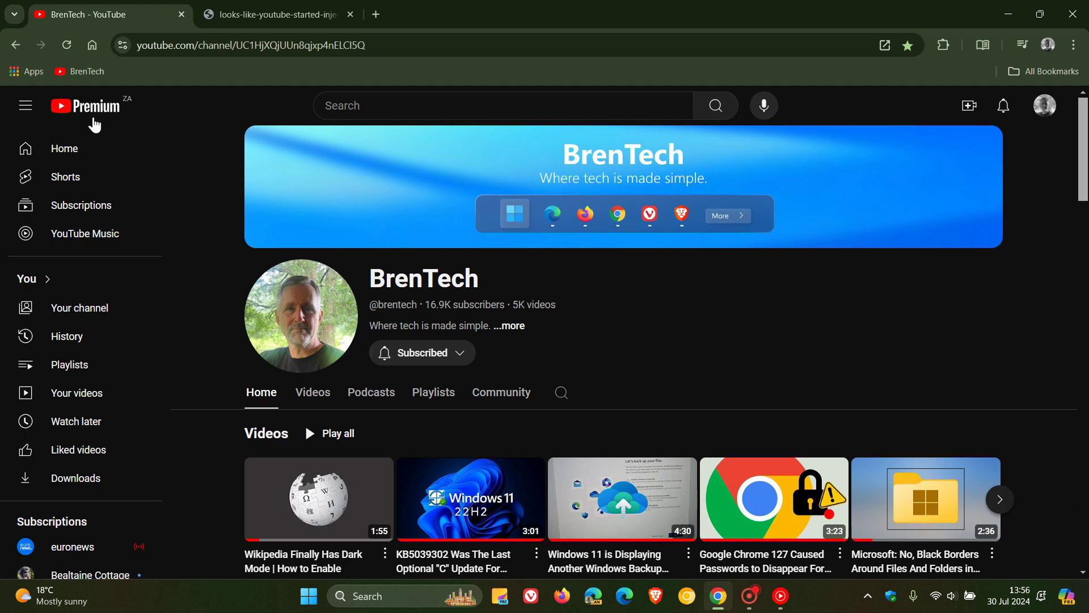
pyautogui.click(93, 45)
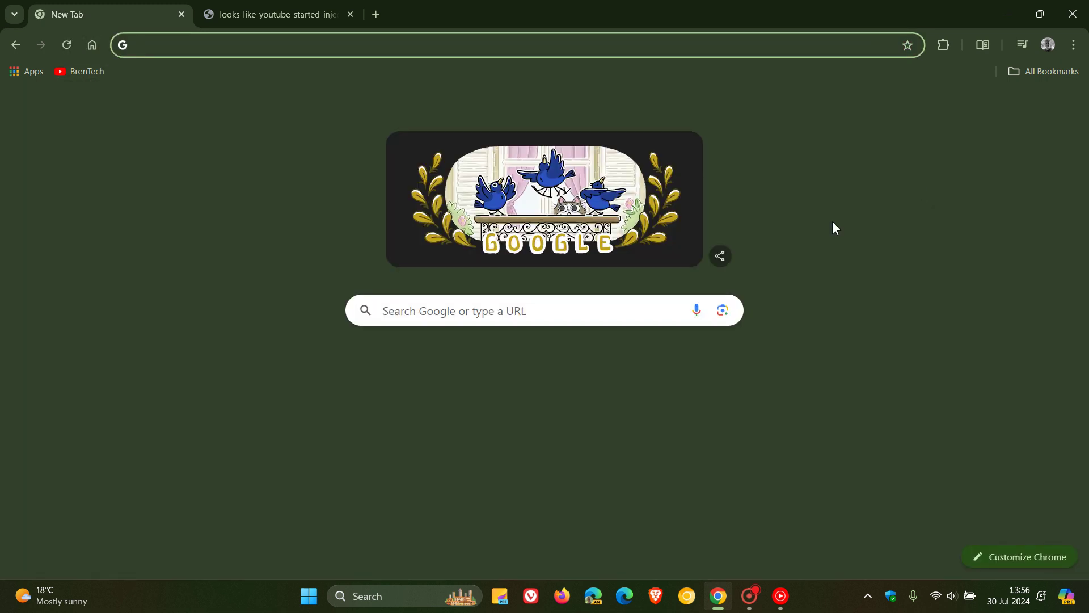